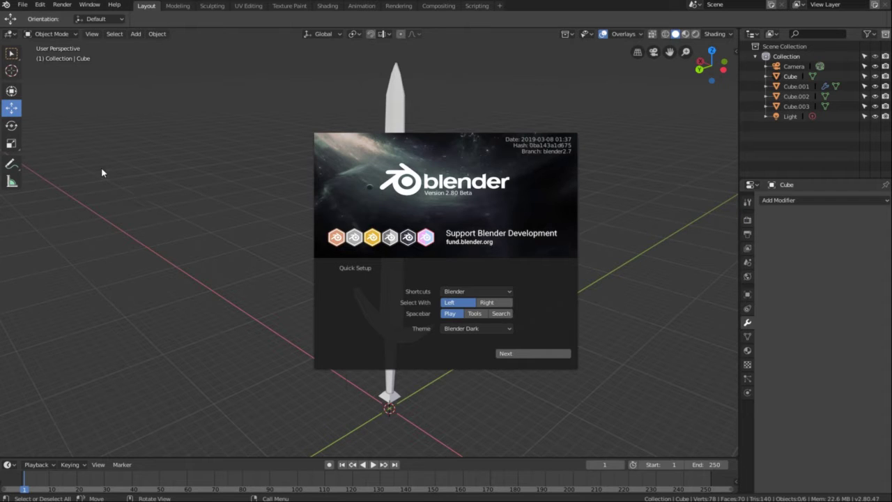
Dismiss the startup splash screen to reveal the low-poly sword scene
{"action": "left_click", "coordinate": [201, 91]}
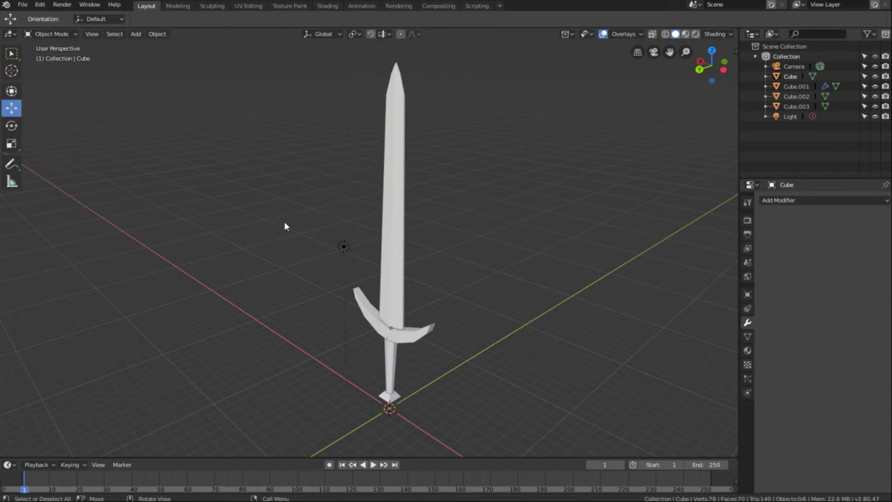
{"action": "mouse_move", "coordinate": [329, 290]}
{"action": "middle_mouse_down"}
{"action": "mouse_move", "coordinate": [280, 288]}
{"action": "mouse_move", "coordinate": [617, 273]}
{"action": "mouse_move", "coordinate": [604, 271]}
{"action": "middle_mouse_up"}
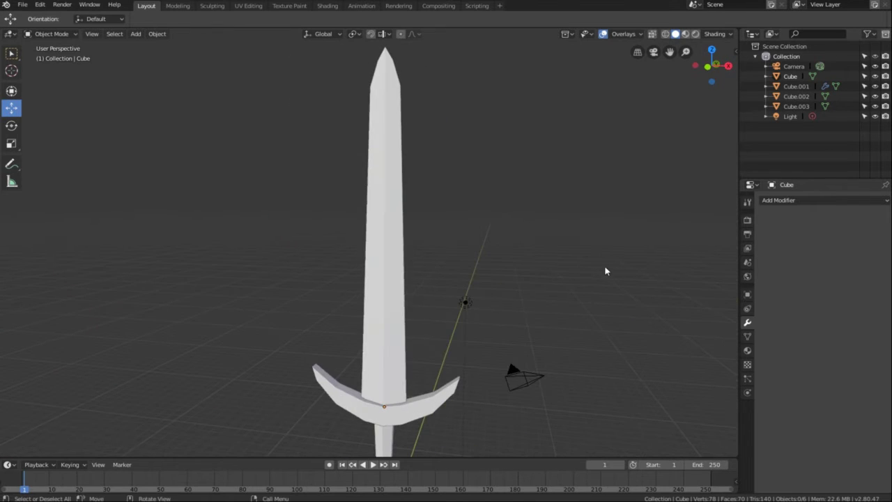
{"action": "key", "text": "Tab"}
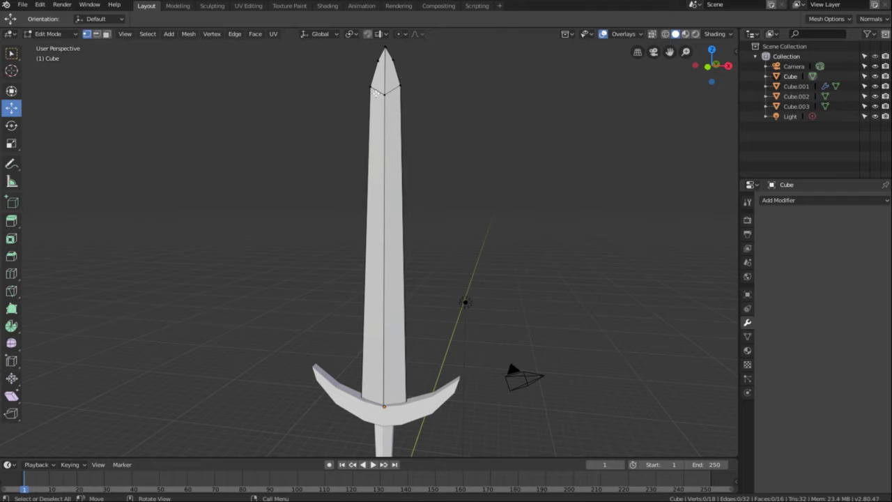
{"action": "mouse_move", "coordinate": [515, 229]}
{"action": "middle_mouse_down"}
{"action": "mouse_move", "coordinate": [334, 257]}
{"action": "mouse_move", "coordinate": [271, 82]}
{"action": "middle_mouse_up"}
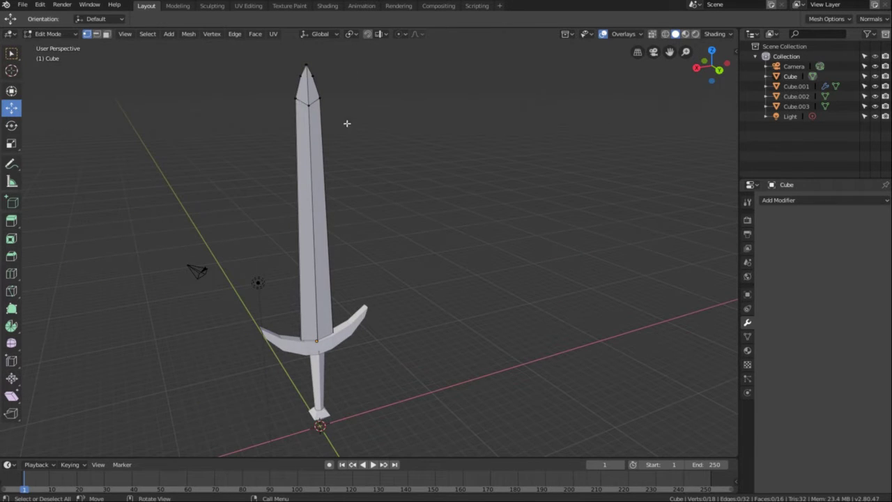
{"action": "mouse_move", "coordinate": [472, 386]}
{"action": "middle_mouse_down"}
{"action": "mouse_move", "coordinate": [664, 364]}
{"action": "mouse_move", "coordinate": [657, 360]}
{"action": "middle_mouse_up"}
{"action": "mouse_move", "coordinate": [542, 390]}
{"action": "middle_mouse_down"}
{"action": "mouse_move", "coordinate": [537, 416]}
{"action": "mouse_move", "coordinate": [551, 368]}
{"action": "middle_mouse_up"}
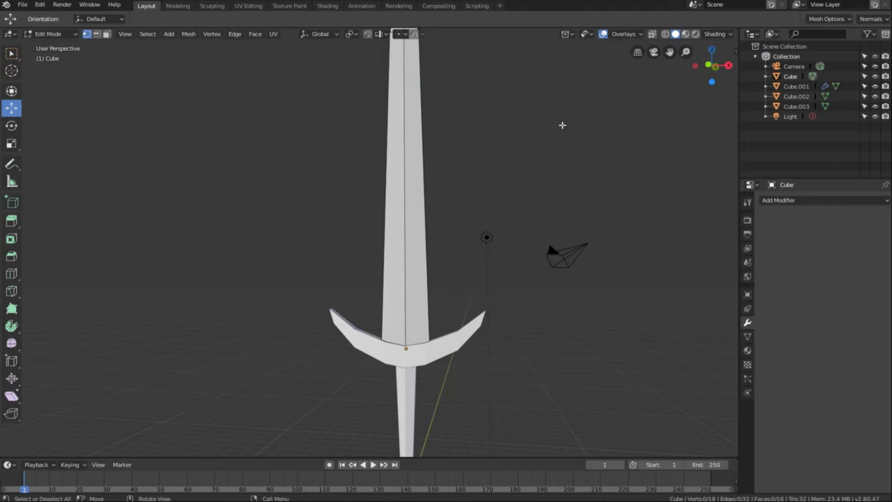
{"action": "key", "text": "Tab"}
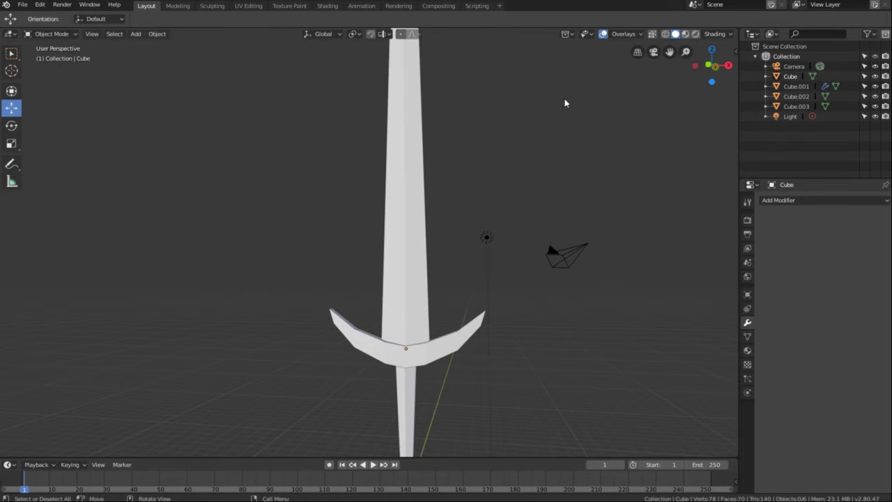
Inspect the crossguard Cube.001's mesh in Edit Mode with X-ray, then return to Object Mode
{"action": "left_click", "coordinate": [441, 345]}
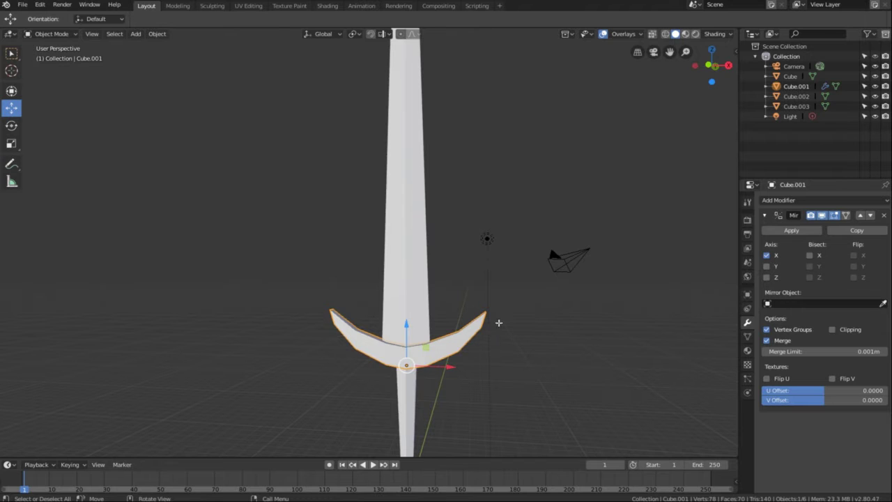
{"action": "key", "text": "Tab"}
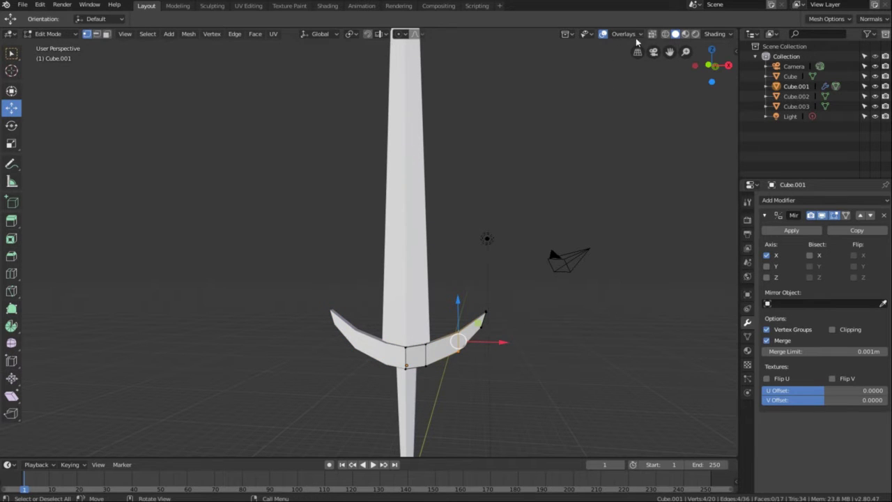
{"action": "left_click", "coordinate": [651, 34]}
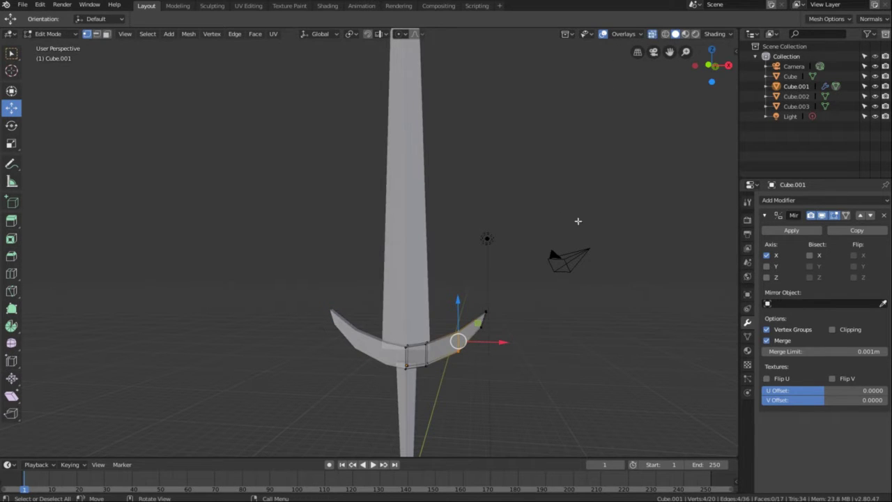
{"action": "key", "text": "b"}
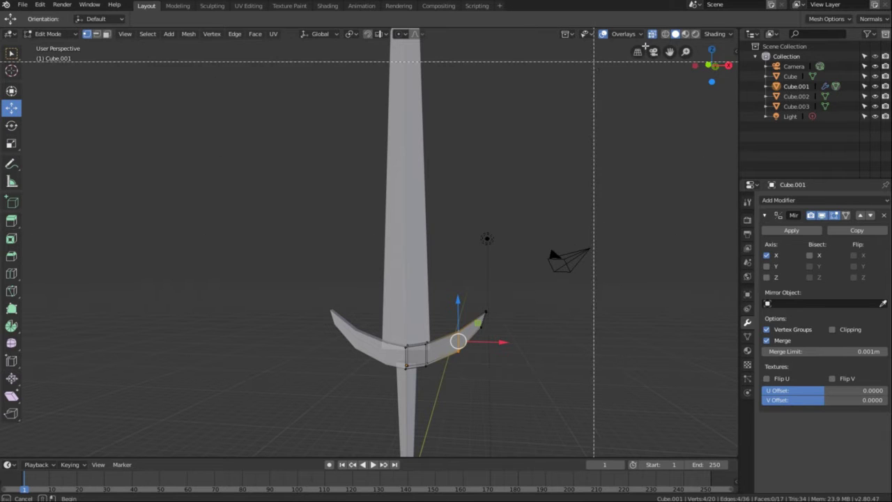
{"action": "key", "text": "Escape"}
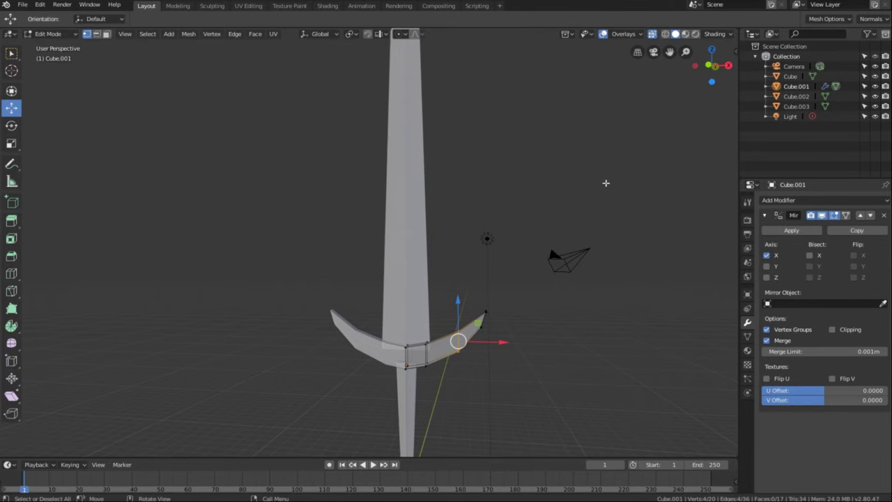
{"action": "key", "text": "Tab"}
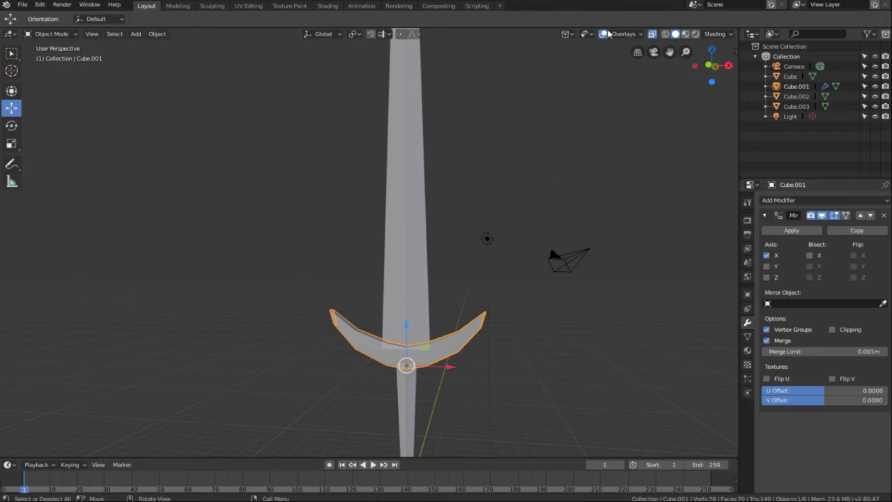
{"action": "left_click", "coordinate": [653, 34]}
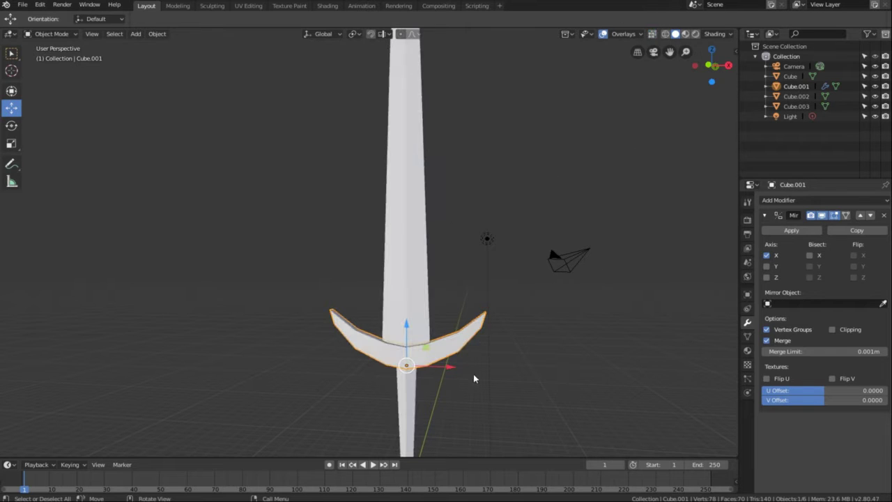
Apply the crossguard's X-axis Mirror modifier and deselect it
{"action": "left_click", "coordinate": [767, 256]}
{"action": "left_click", "coordinate": [767, 257]}
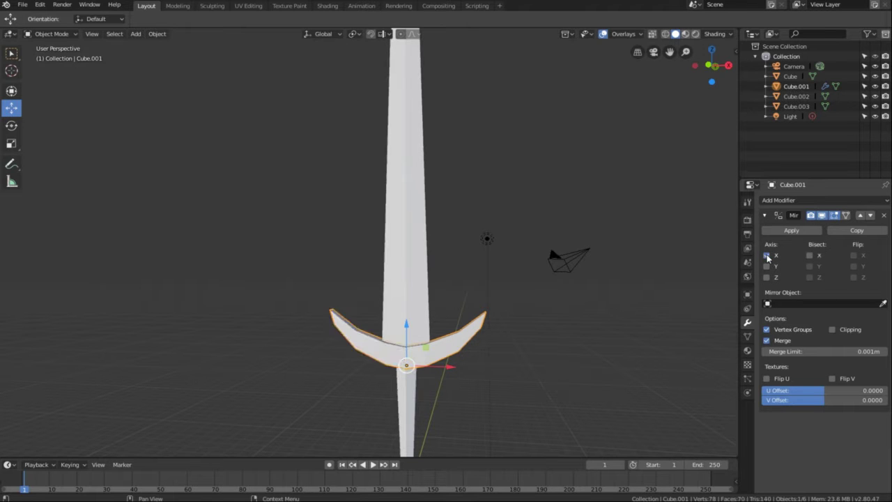
{"action": "left_click", "coordinate": [796, 230]}
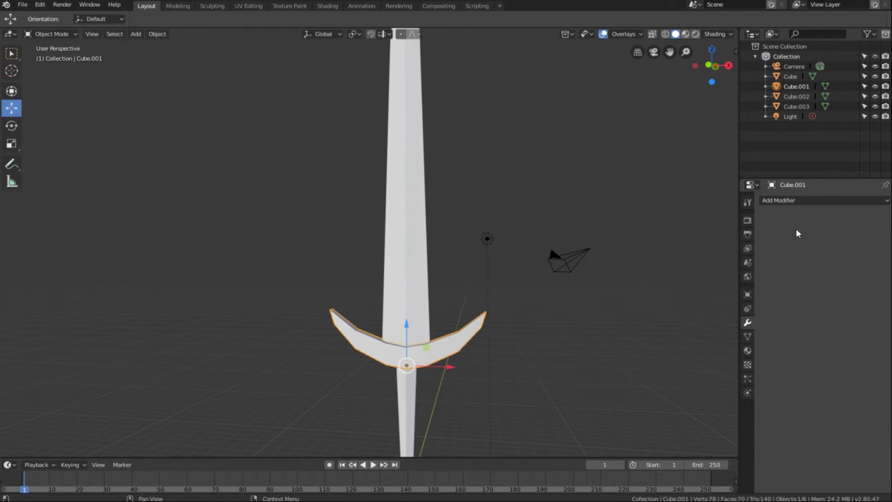
{"action": "left_click", "coordinate": [499, 374]}
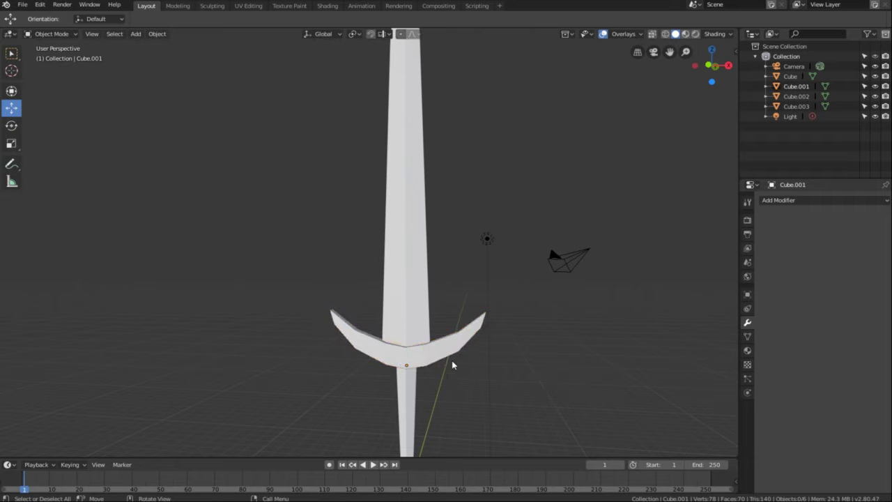
Box-select all of the blade Cube's vertices in Edit Mode with X-ray on
{"action": "left_click", "coordinate": [415, 242]}
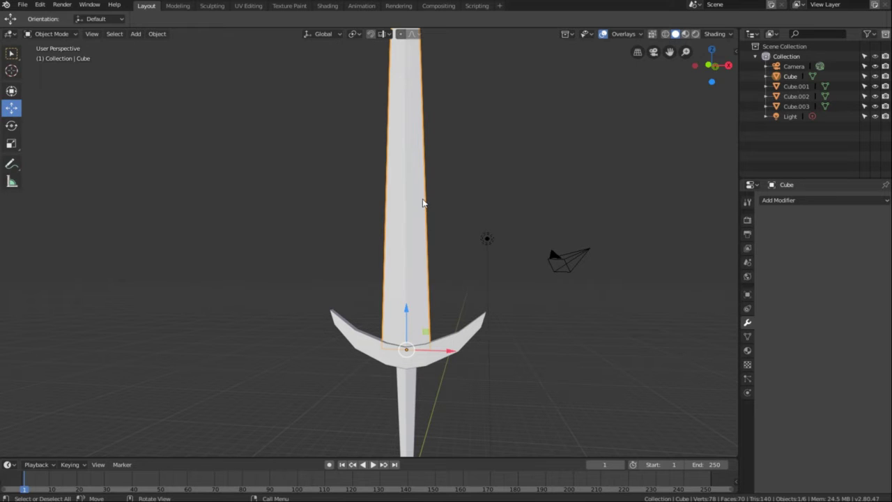
{"action": "key", "text": "Tab"}
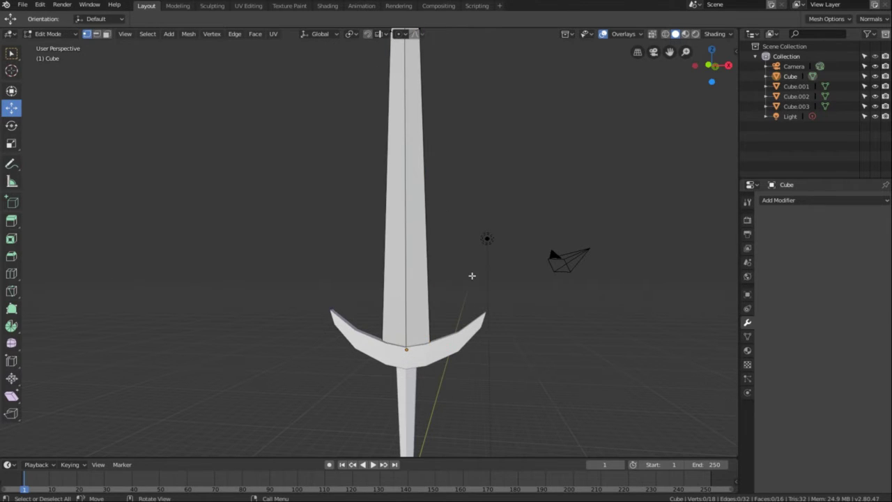
{"action": "middle_click_drag", "start_coordinate": [527, 225], "coordinate": [528, 257], "text": "shift"}
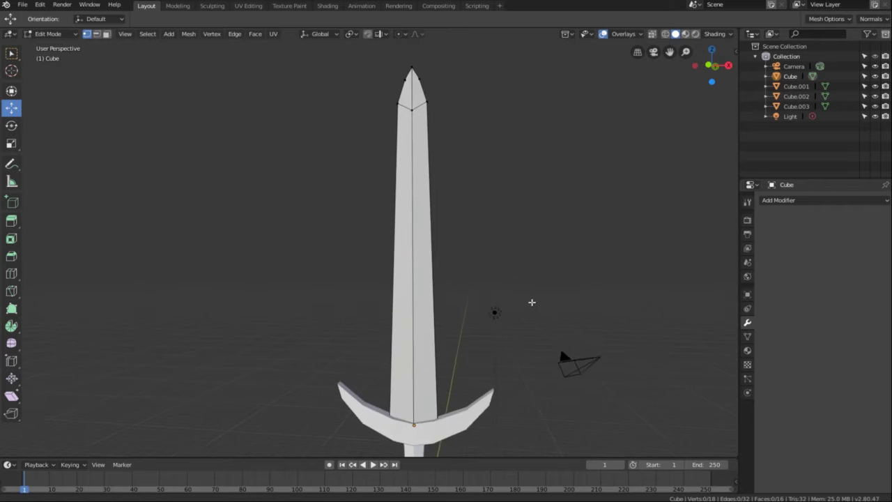
{"action": "scroll", "coordinate": [528, 266], "scroll_direction": "down", "scroll_amount": 2}
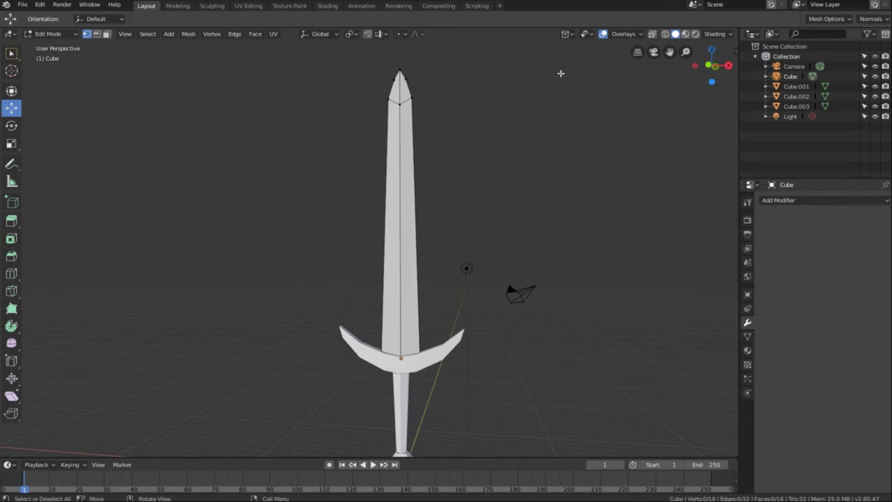
{"action": "left_click", "coordinate": [652, 34]}
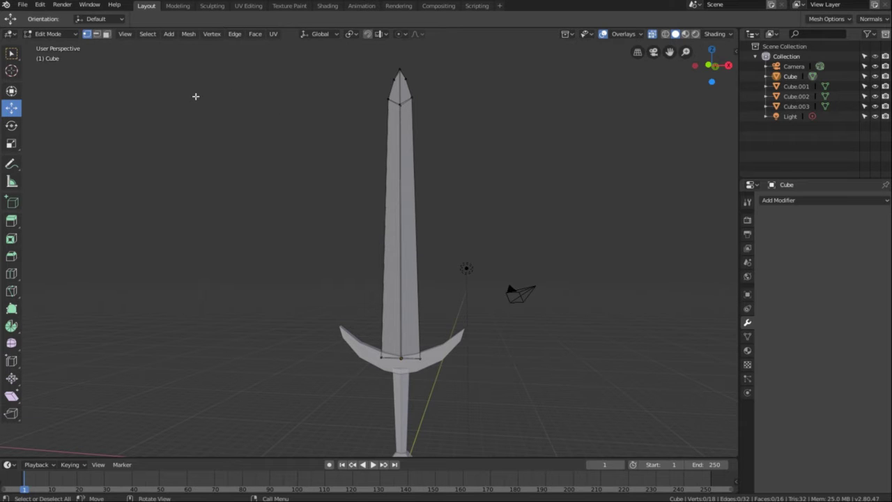
{"action": "key", "text": "b"}
{"action": "left_click_drag", "start_coordinate": [299, 53], "coordinate": [452, 381]}
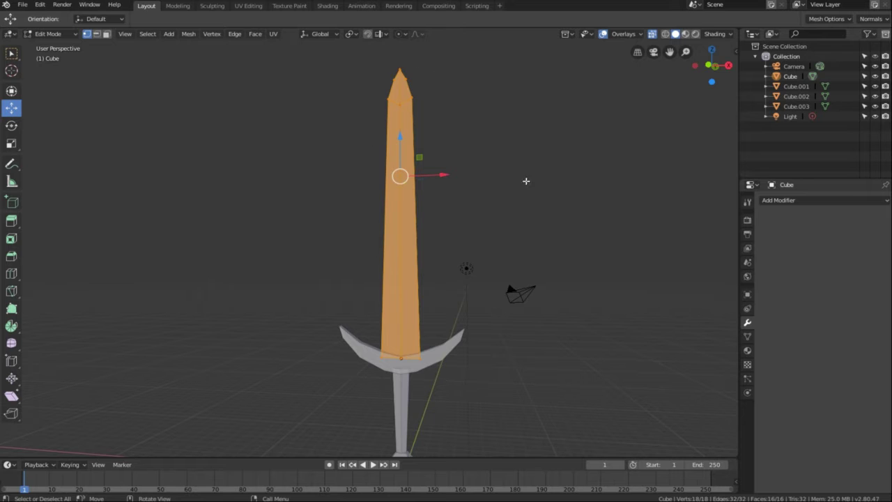
Set a front orthographic view and show the blade in the UV Editing workspace
{"action": "middle_click_drag", "start_coordinate": [545, 336], "coordinate": [314, 342]}
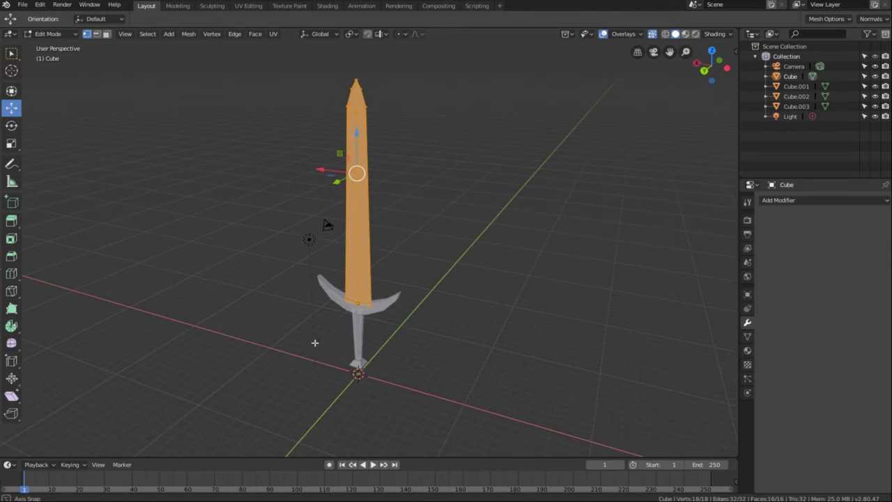
{"action": "middle_click_drag", "start_coordinate": [314, 342], "coordinate": [546, 352]}
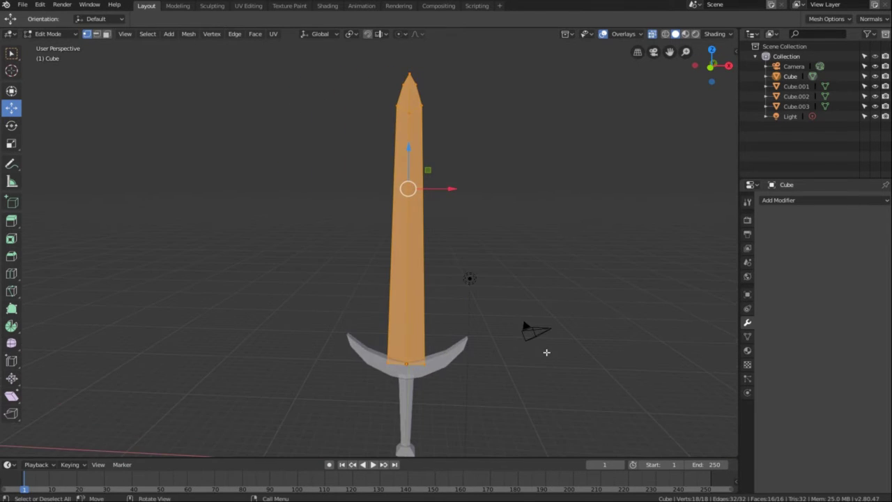
{"action": "key", "text": "KP_1"}
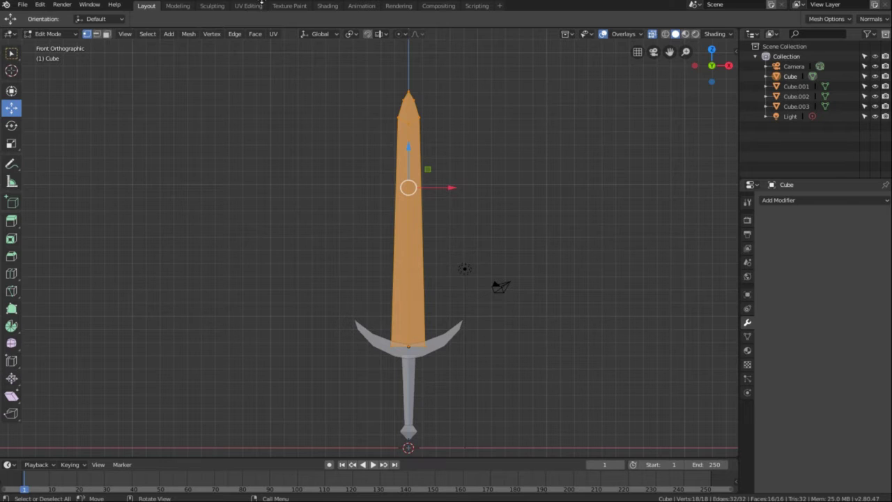
{"action": "left_click", "coordinate": [247, 13]}
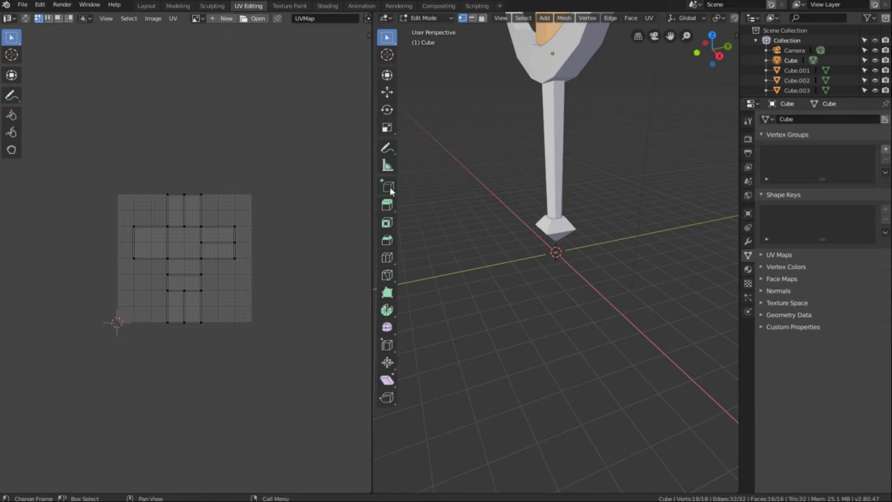
Unwrap the blade with Smart UV Project at Angle Limit 66, then go back to Layout
{"action": "middle_click_drag", "start_coordinate": [478, 193], "coordinate": [489, 487]}
{"action": "key", "text": "KP_1"}
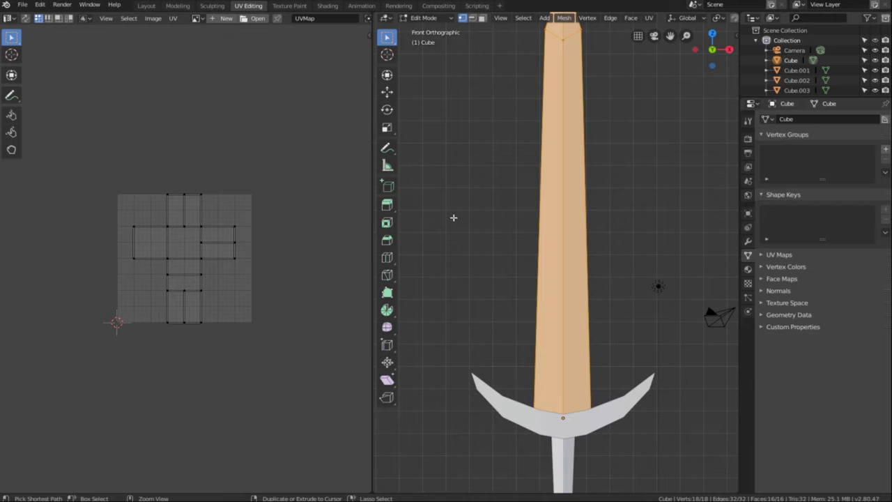
{"action": "scroll", "coordinate": [454, 217], "scroll_direction": "down", "scroll_amount": 2}
{"action": "scroll", "coordinate": [454, 217], "scroll_direction": "up", "scroll_amount": 1}
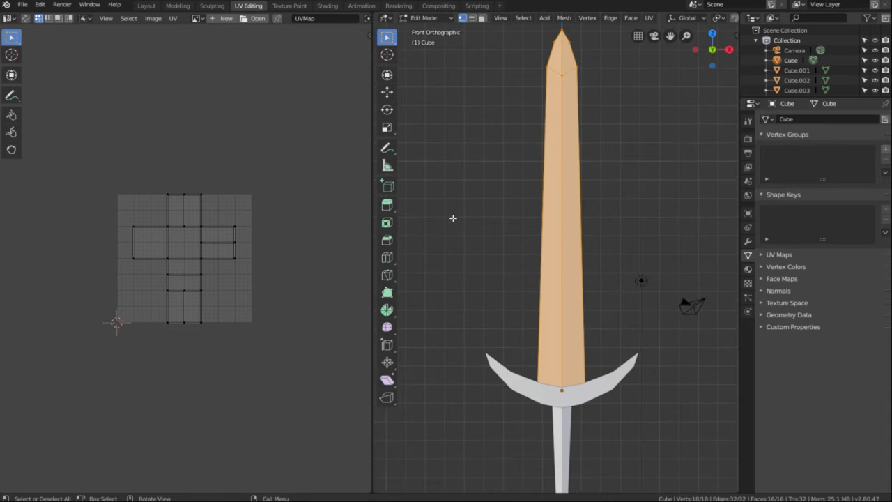
{"action": "middle_click_drag", "start_coordinate": [453, 209], "coordinate": [454, 242], "text": "shift"}
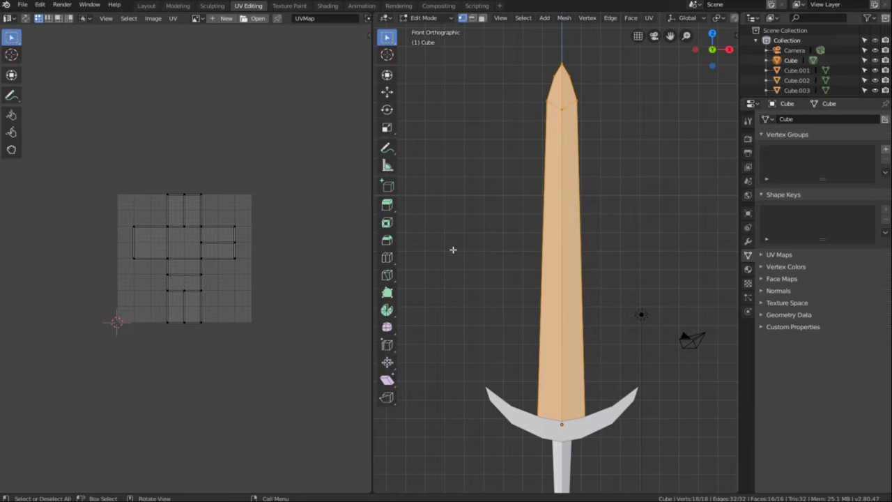
{"action": "key", "text": "u"}
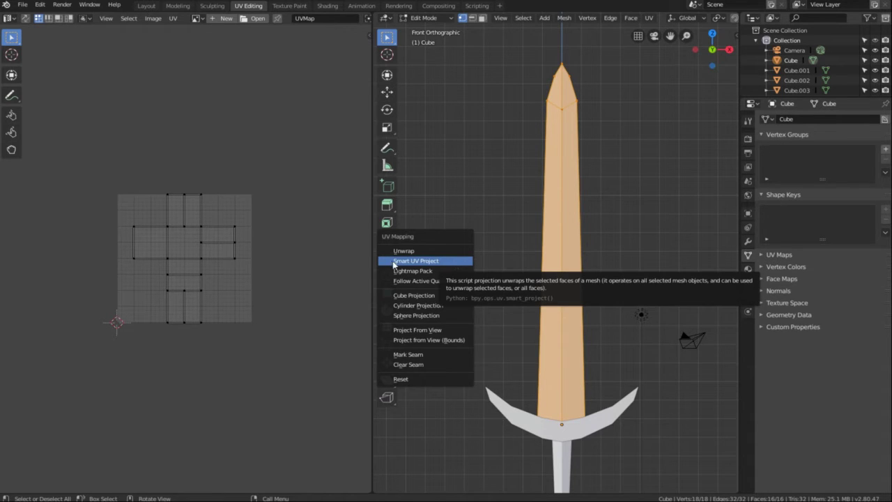
{"action": "left_click", "coordinate": [423, 261]}
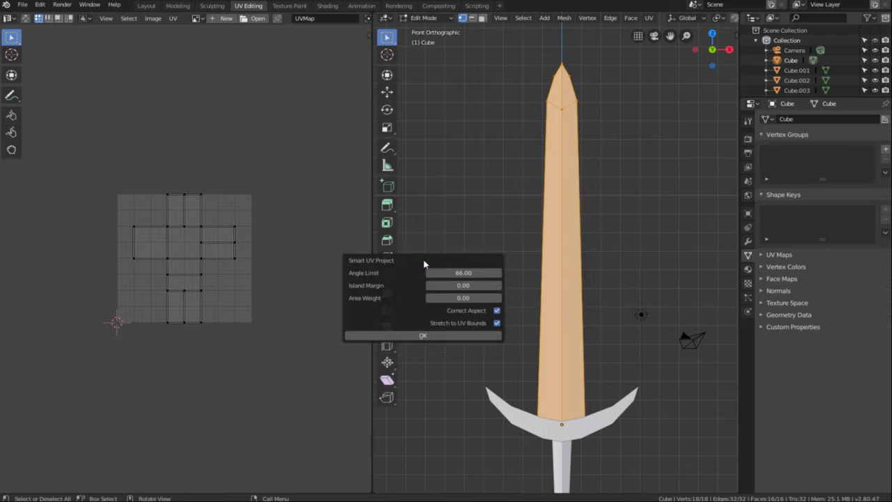
{"action": "left_click", "coordinate": [423, 336]}
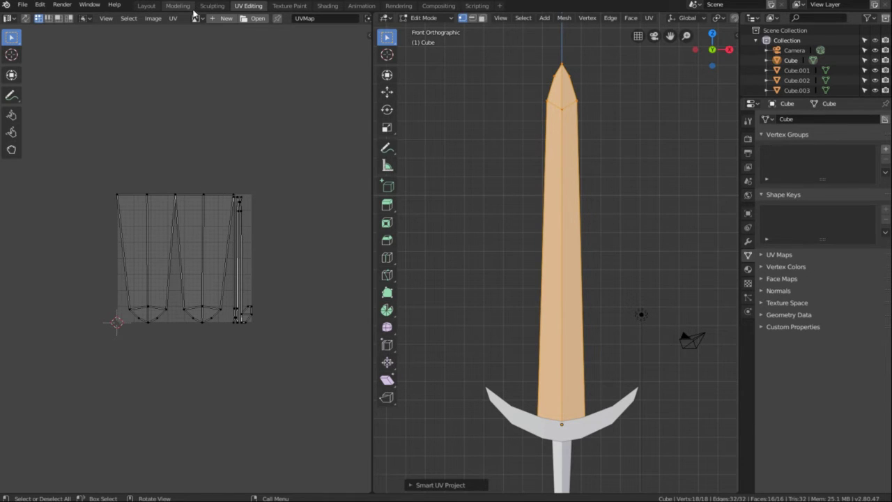
{"action": "left_click", "coordinate": [148, 10]}
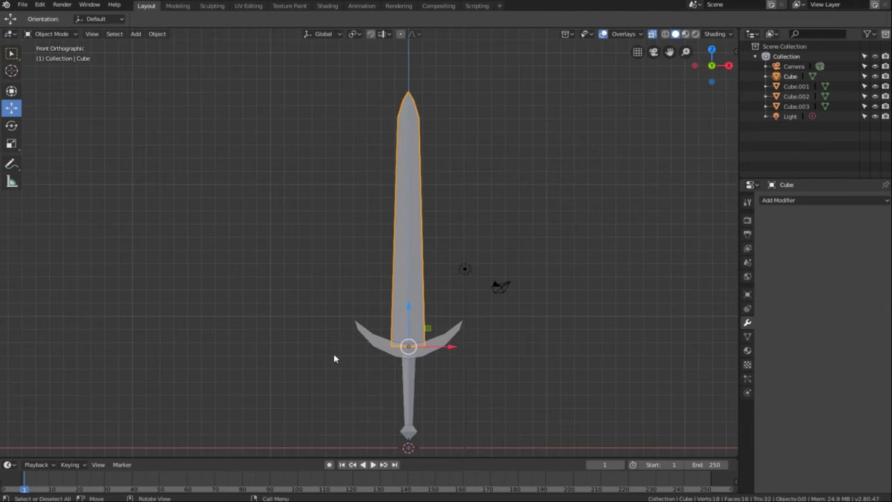
Select the crossguard and box-select all its vertices in Edit Mode
{"action": "left_click", "coordinate": [458, 335]}
{"action": "left_click", "coordinate": [457, 335]}
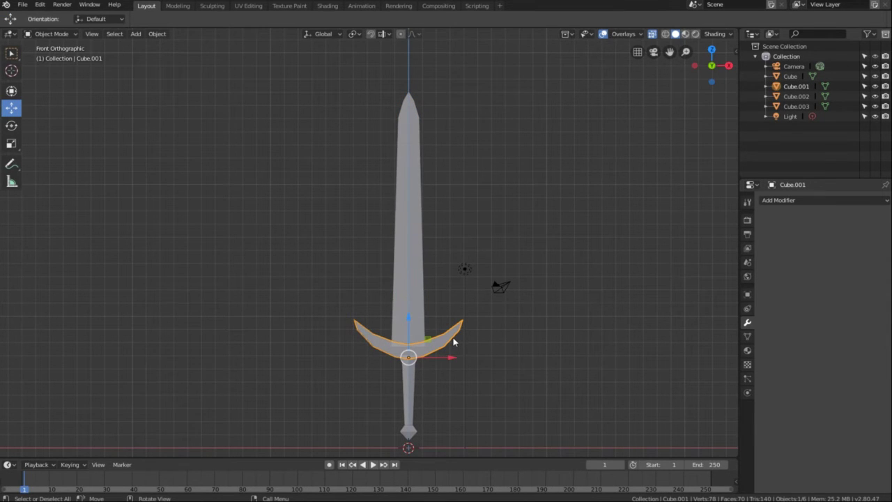
{"action": "key", "text": "Tab"}
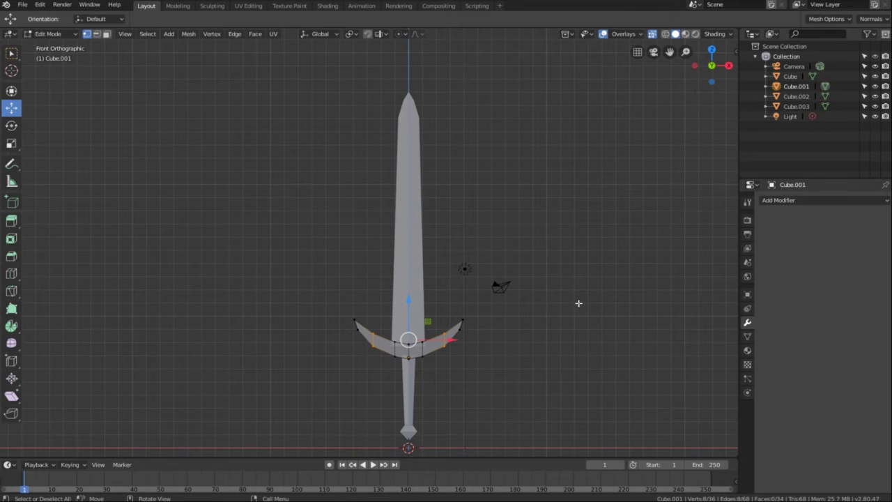
{"action": "left_click", "coordinate": [578, 299]}
{"action": "key", "text": "b"}
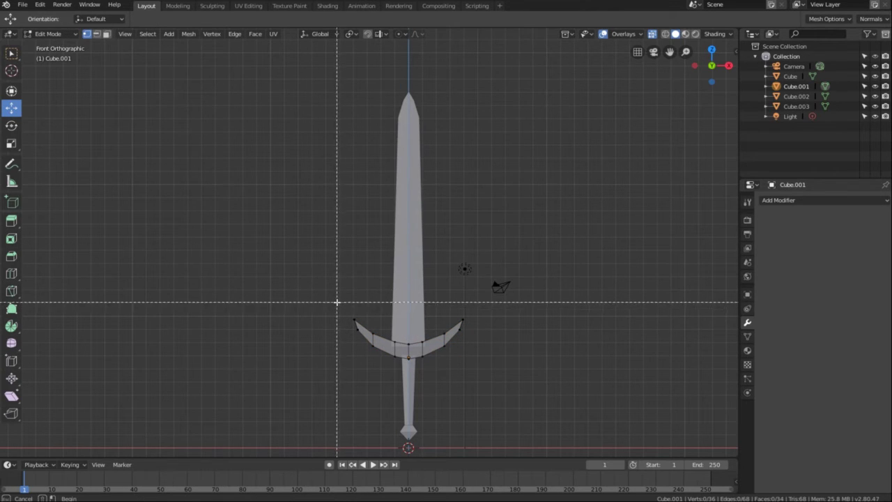
{"action": "left_click_drag", "start_coordinate": [337, 303], "coordinate": [487, 367]}
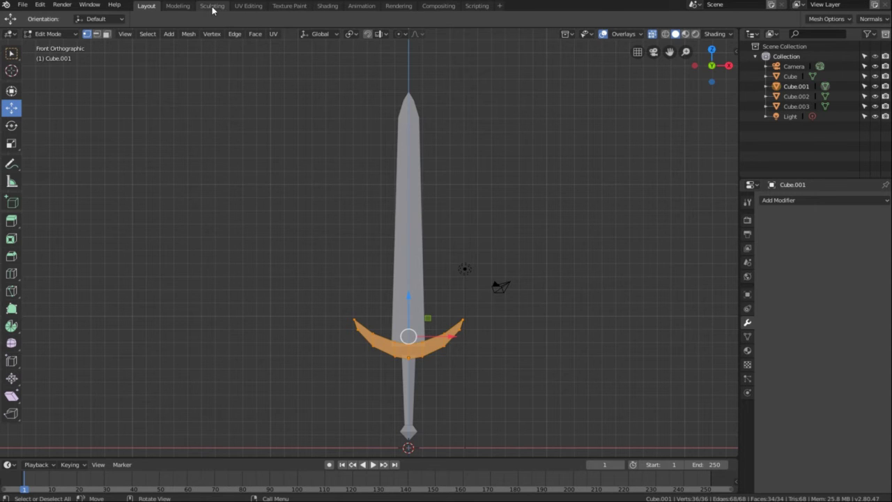
Unwrap the crossguard with Smart UV Project in the UV Editing workspace
{"action": "left_click", "coordinate": [253, 7]}
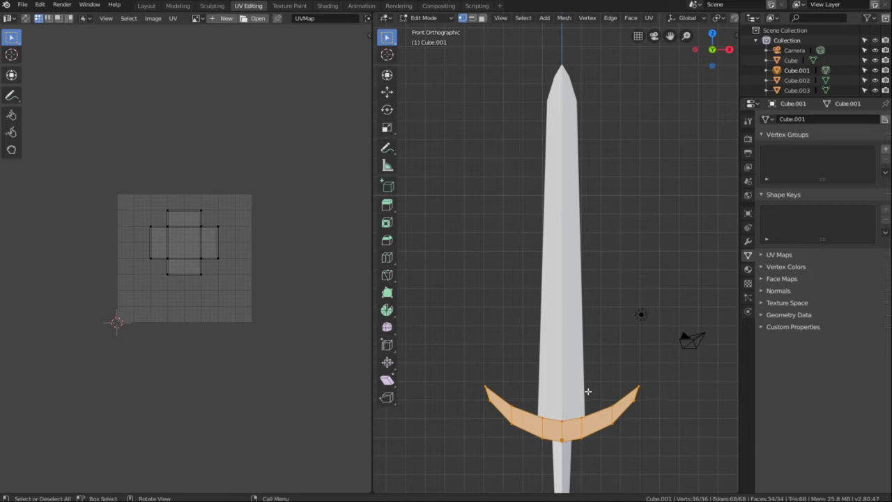
{"action": "key", "text": "u"}
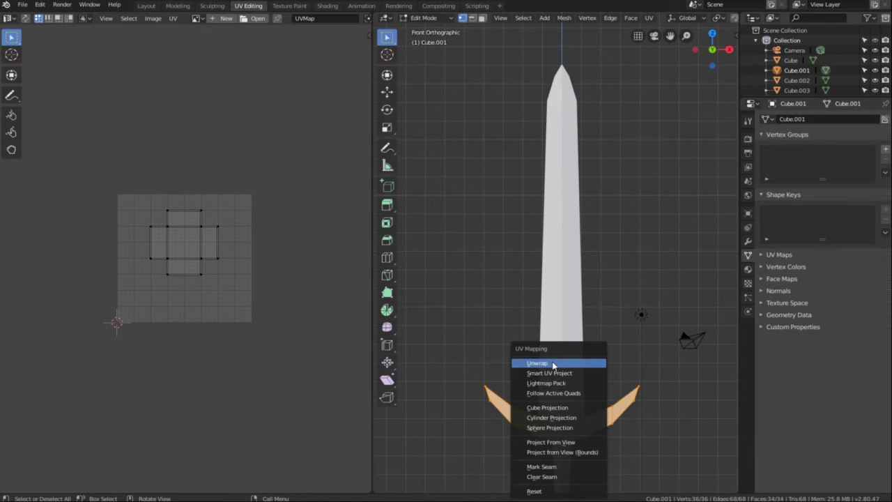
{"action": "left_click", "coordinate": [551, 374]}
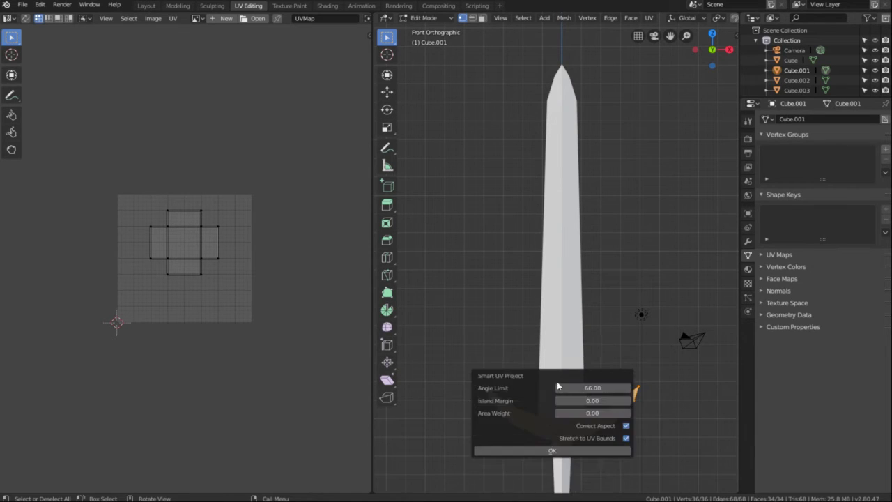
{"action": "left_click", "coordinate": [562, 452]}
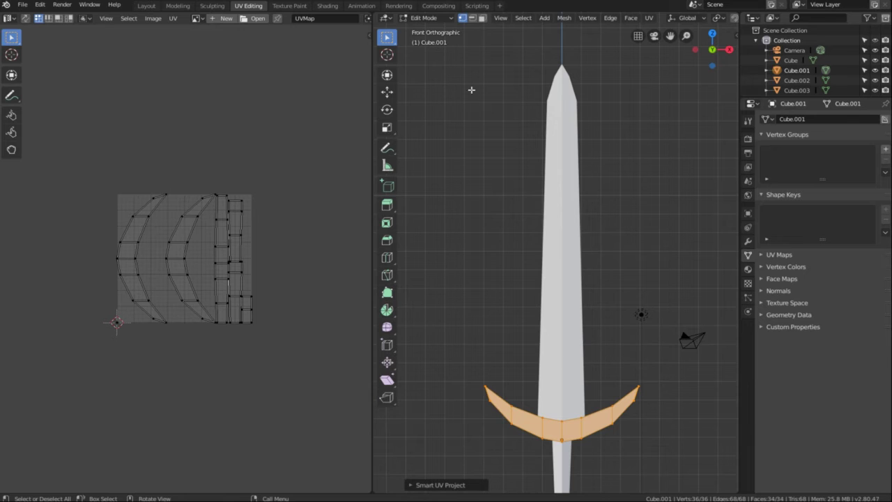
In Layout, select the handle Cube.002 and box-select all its vertices in Edit Mode
{"action": "left_click", "coordinate": [147, 6]}
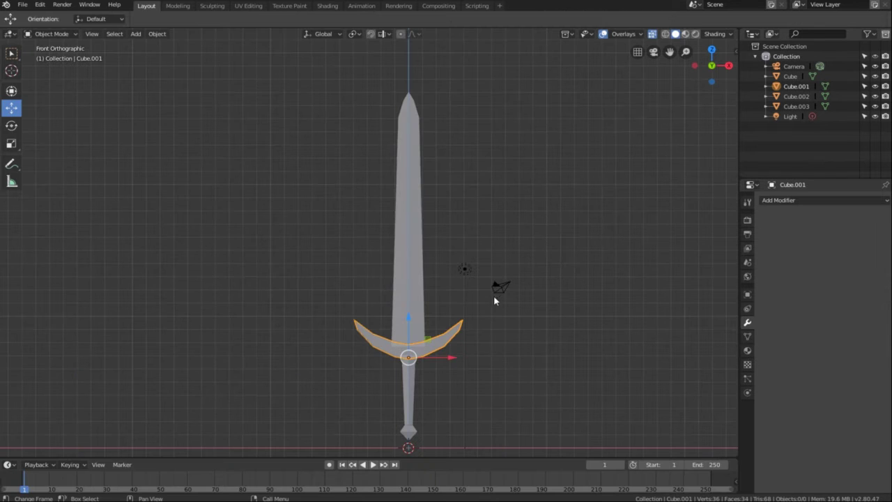
{"action": "middle_click_drag", "start_coordinate": [539, 393], "coordinate": [538, 332], "text": "shift"}
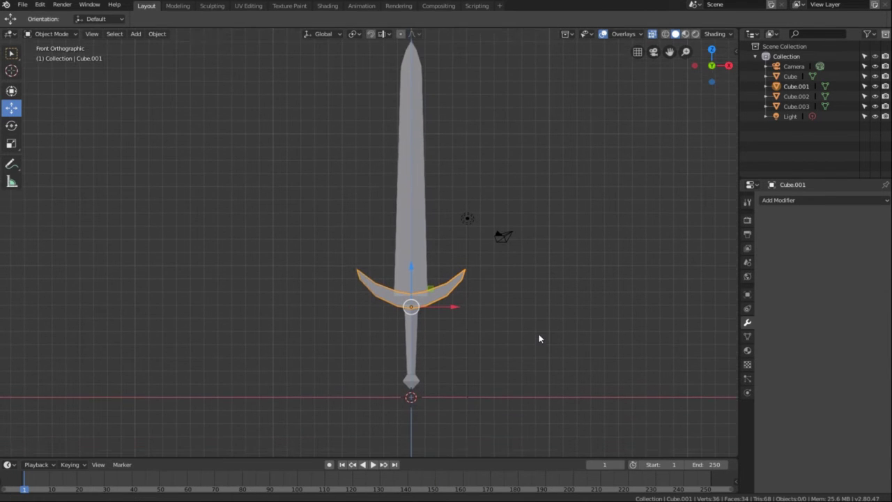
{"action": "left_click", "coordinate": [507, 339]}
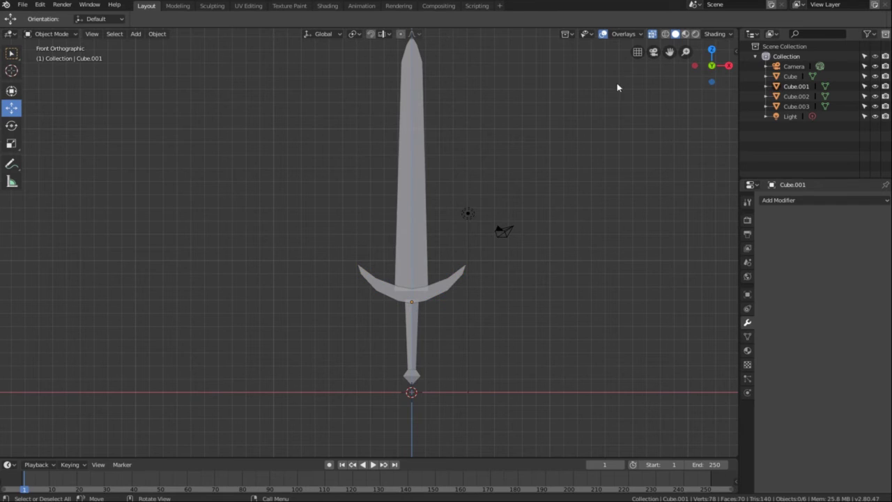
{"action": "left_click", "coordinate": [411, 362]}
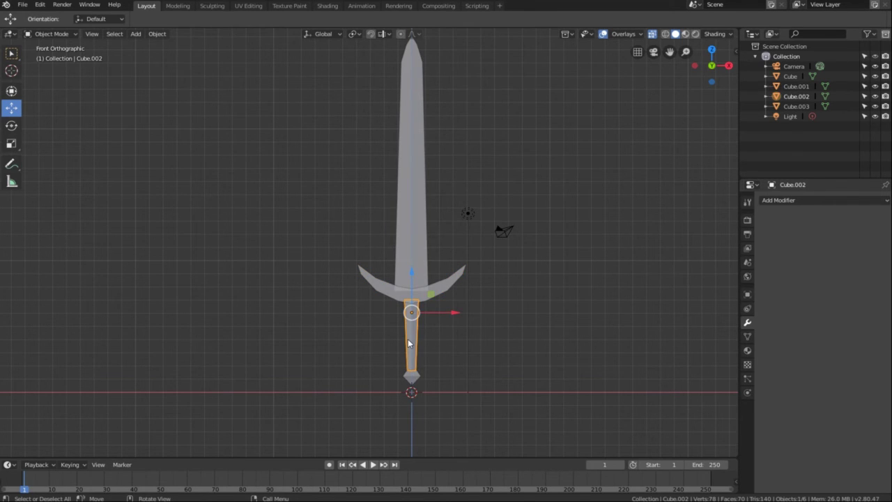
{"action": "key", "text": "Tab"}
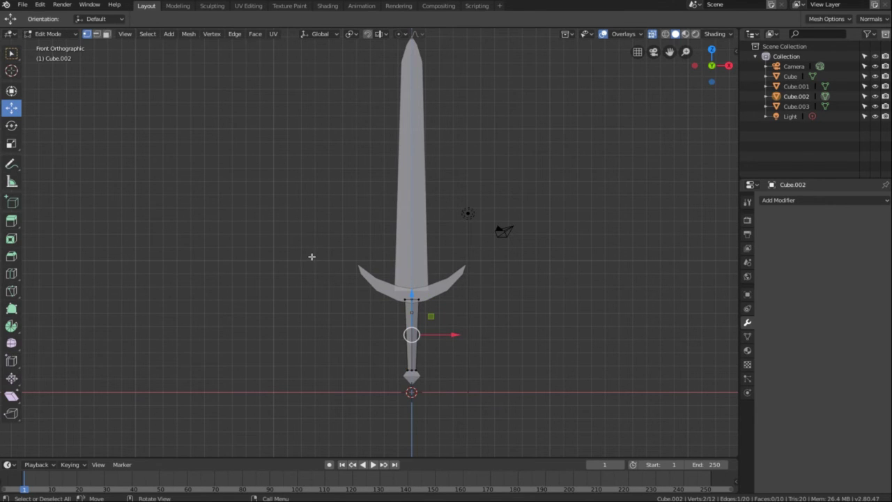
{"action": "key", "text": "alt+a"}
{"action": "key", "text": "b"}
{"action": "left_click_drag", "start_coordinate": [300, 248], "coordinate": [481, 379]}
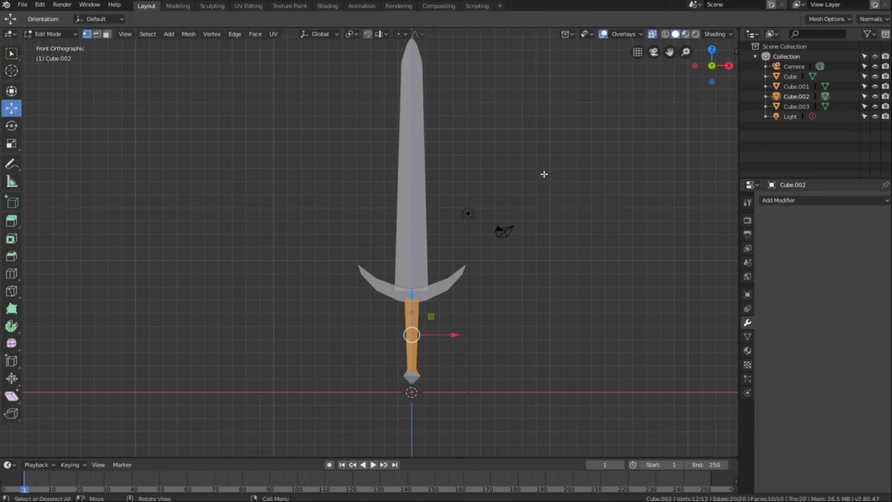
Unwrap the handle with Smart UV Project, then return to the Layout workspace
{"action": "left_click", "coordinate": [255, 7]}
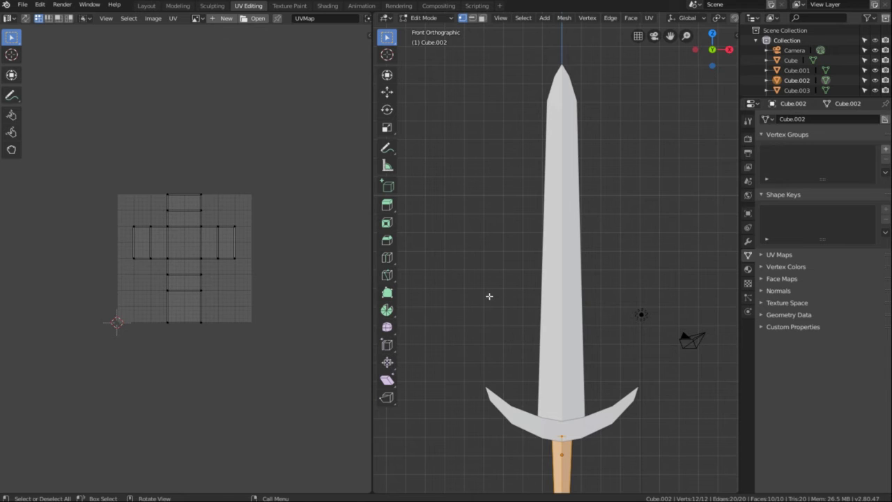
{"action": "middle_click_drag", "start_coordinate": [495, 326], "coordinate": [483, 220], "text": "shift"}
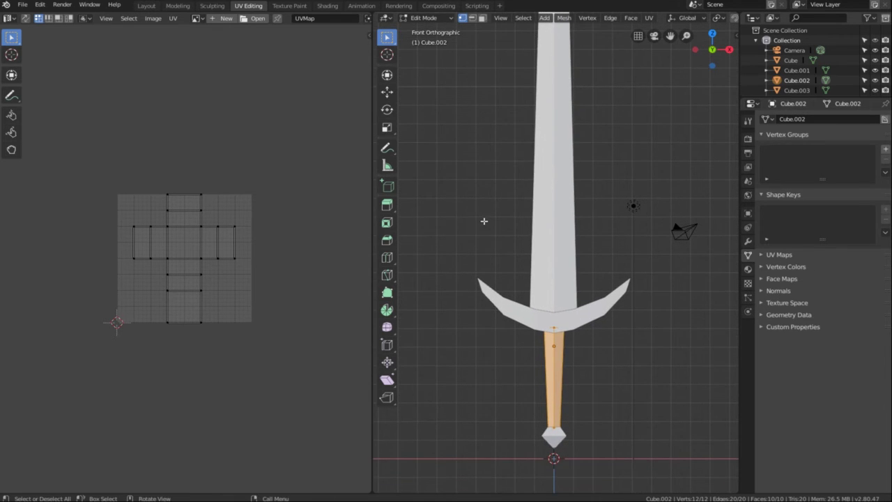
{"action": "key", "text": "u"}
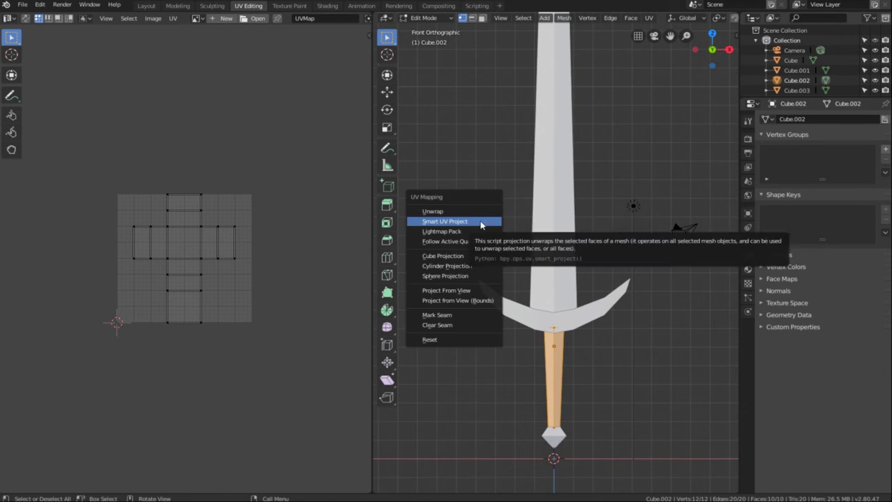
{"action": "left_click", "coordinate": [443, 222]}
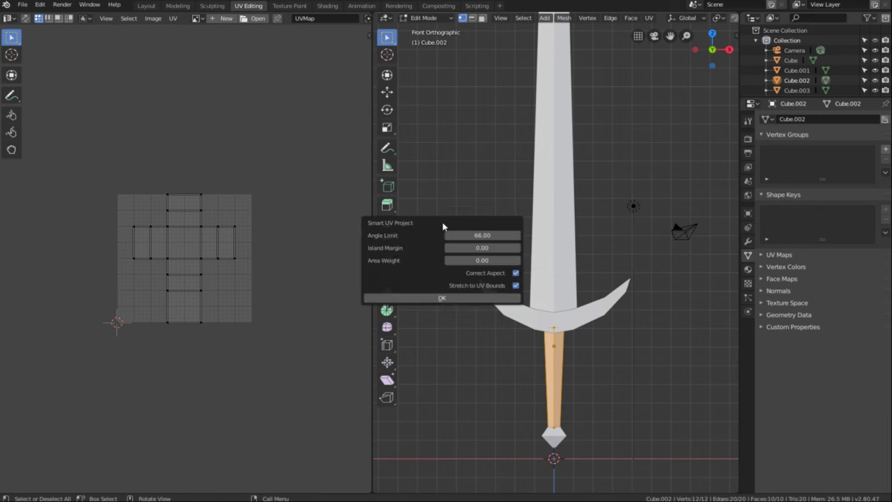
{"action": "left_click", "coordinate": [446, 298]}
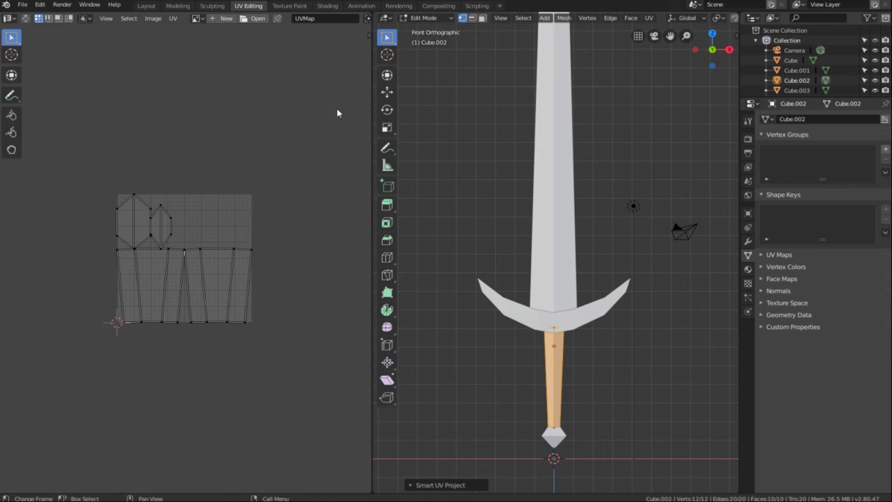
{"action": "left_click", "coordinate": [147, 6]}
Select the pommel Cube.003 and select all its vertices in Edit Mode
{"action": "scroll", "coordinate": [479, 361], "scroll_direction": "up", "scroll_amount": 1}
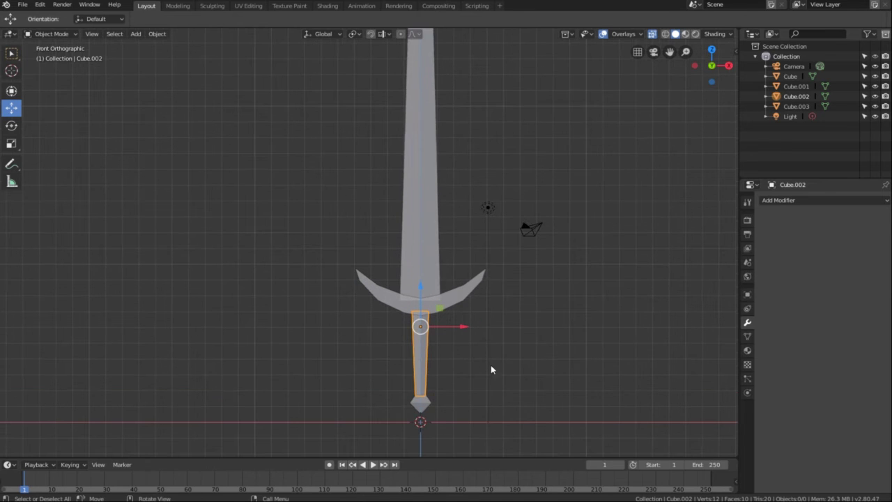
{"action": "middle_click_drag", "start_coordinate": [526, 335], "coordinate": [518, 212], "text": "shift"}
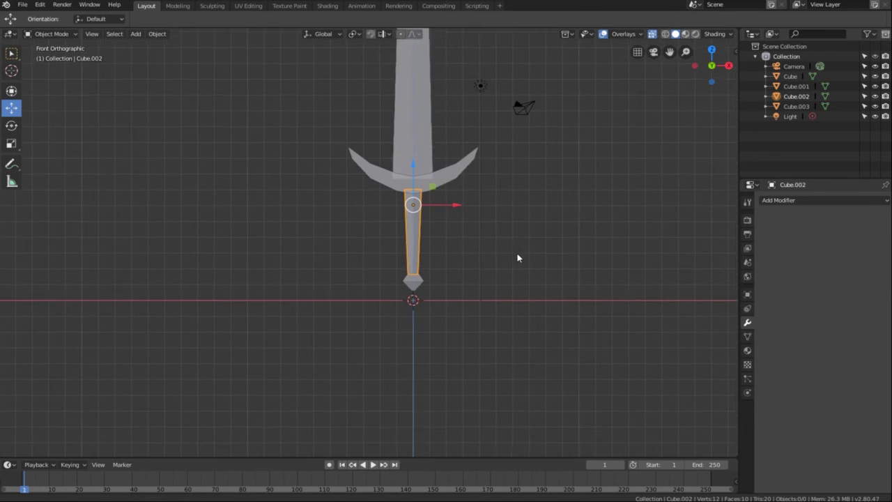
{"action": "left_click", "coordinate": [412, 282]}
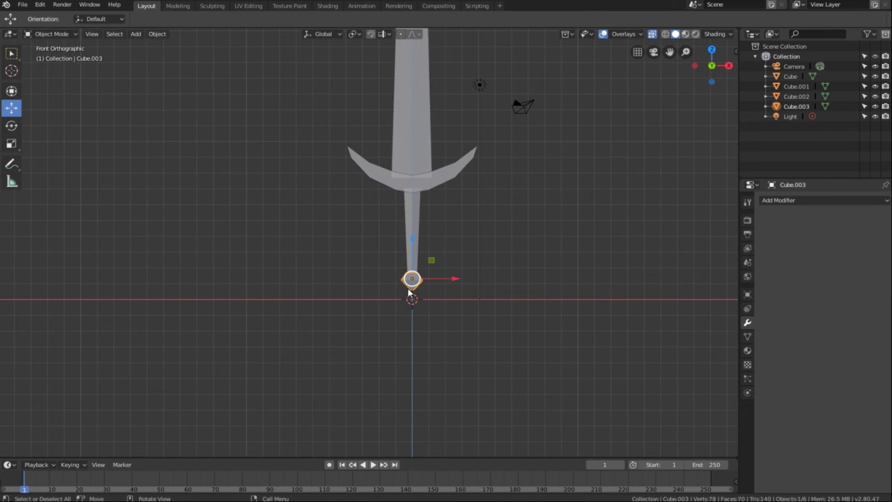
{"action": "key", "text": "Tab"}
{"action": "left_click", "coordinate": [305, 234]}
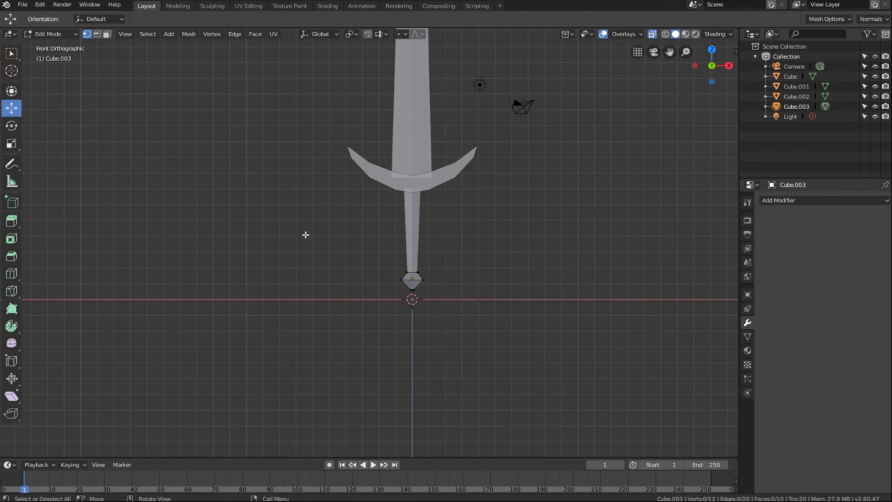
{"action": "left_click_drag", "start_coordinate": [378, 255], "coordinate": [460, 301]}
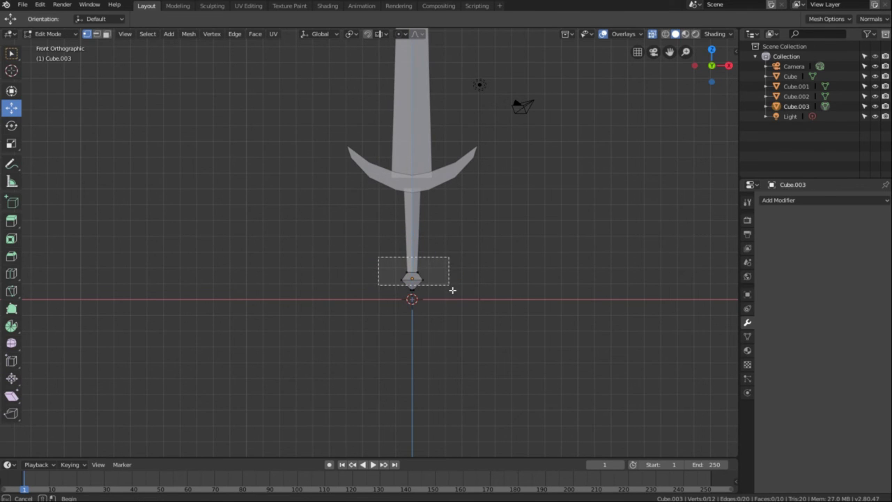
Unwrap the pommel with Smart UV Project in the UV Editing workspace
{"action": "left_click", "coordinate": [249, 6]}
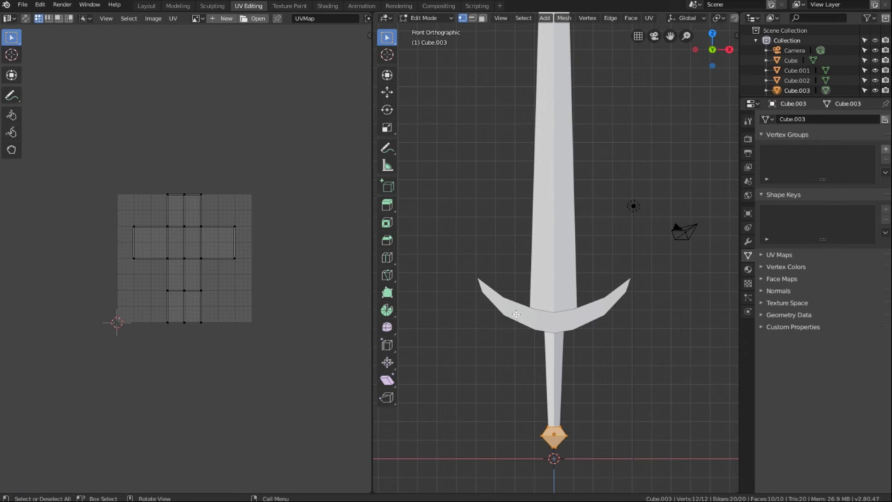
{"action": "key", "text": "u"}
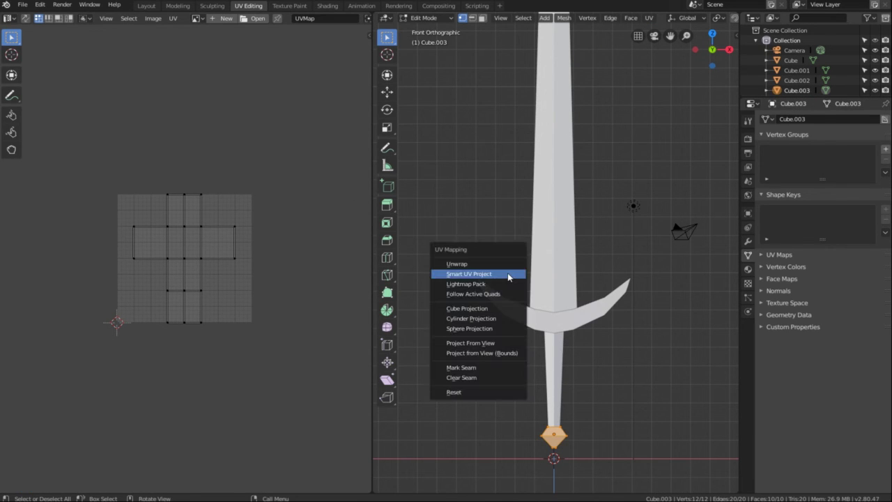
{"action": "left_click", "coordinate": [463, 273]}
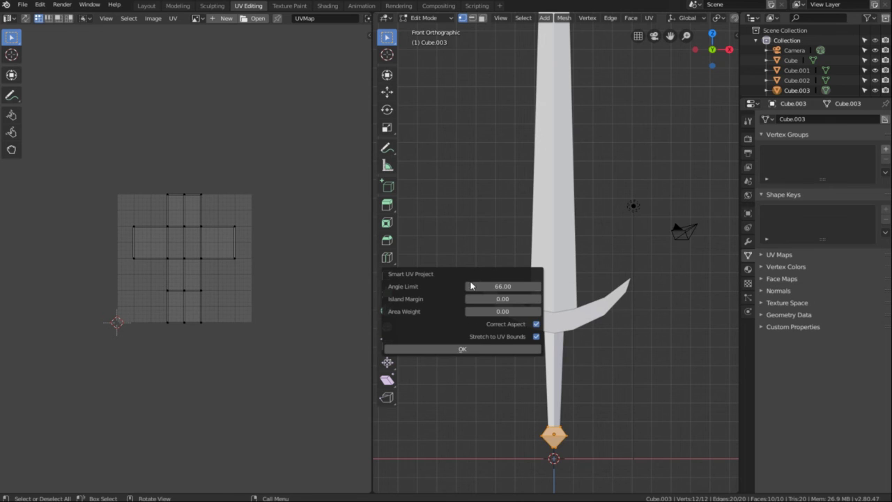
{"action": "left_click", "coordinate": [470, 350]}
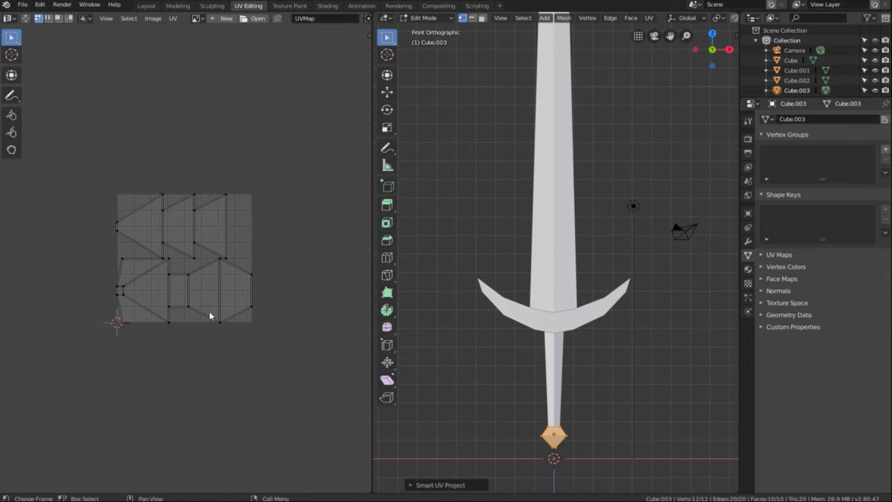
Save the sword .blend file with File > Save
{"action": "left_click", "coordinate": [23, 5]}
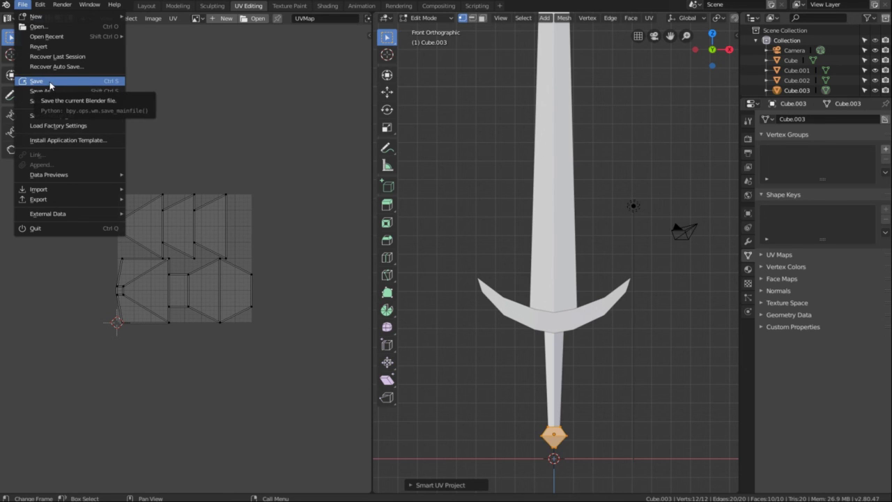
{"action": "left_click", "coordinate": [49, 83]}
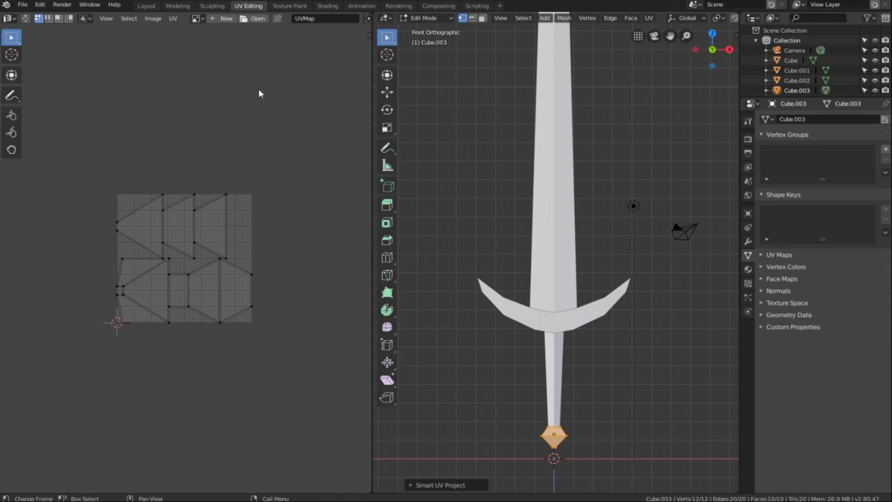